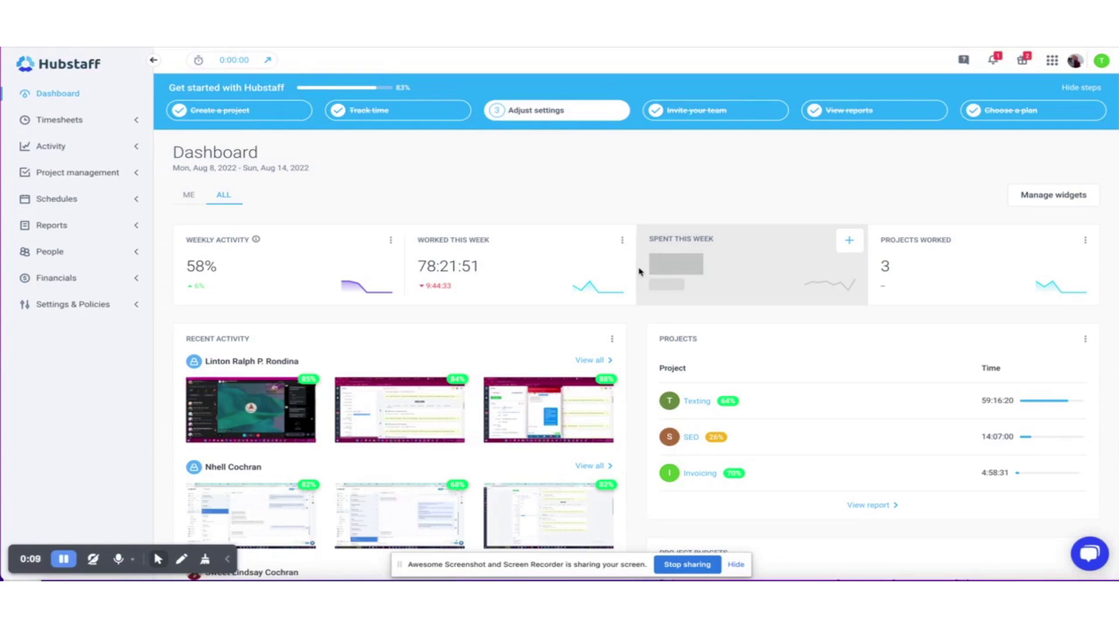
# - Move from the Dashboard to People › Members to list the 6 active team members
pyautogui.scroll(-1, 804, 180)
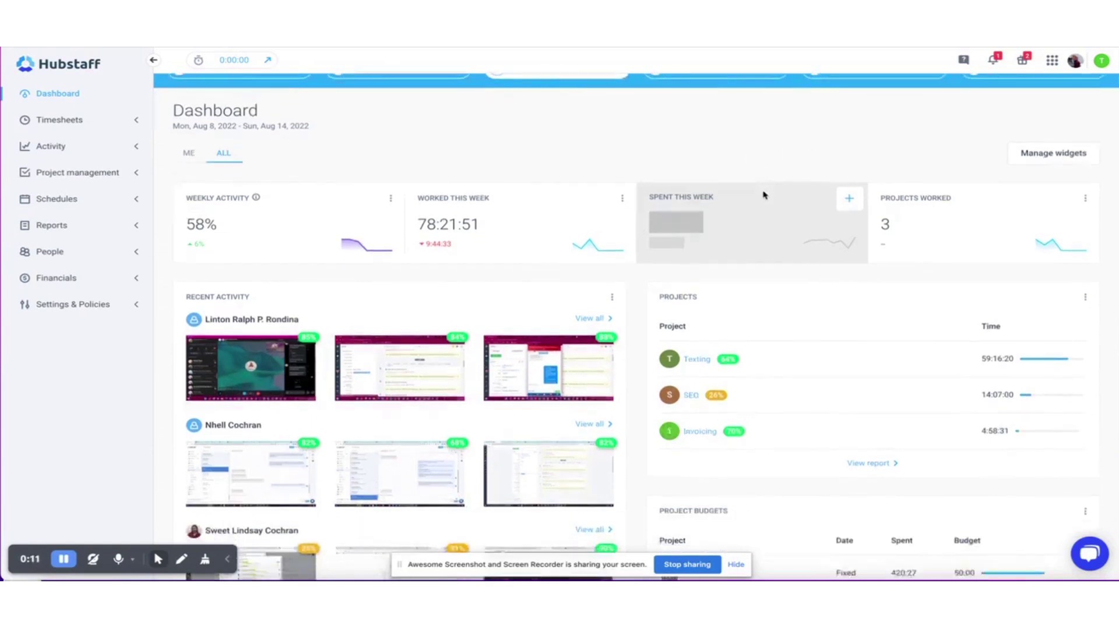
pyautogui.scroll(1, 764, 186)
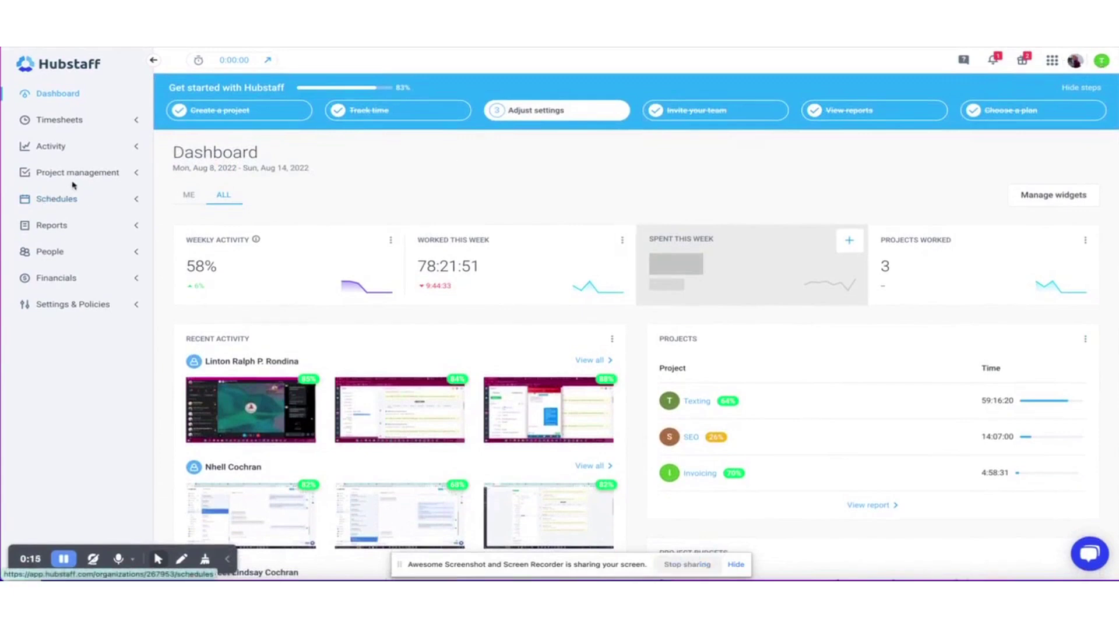
pyautogui.click(56, 253)
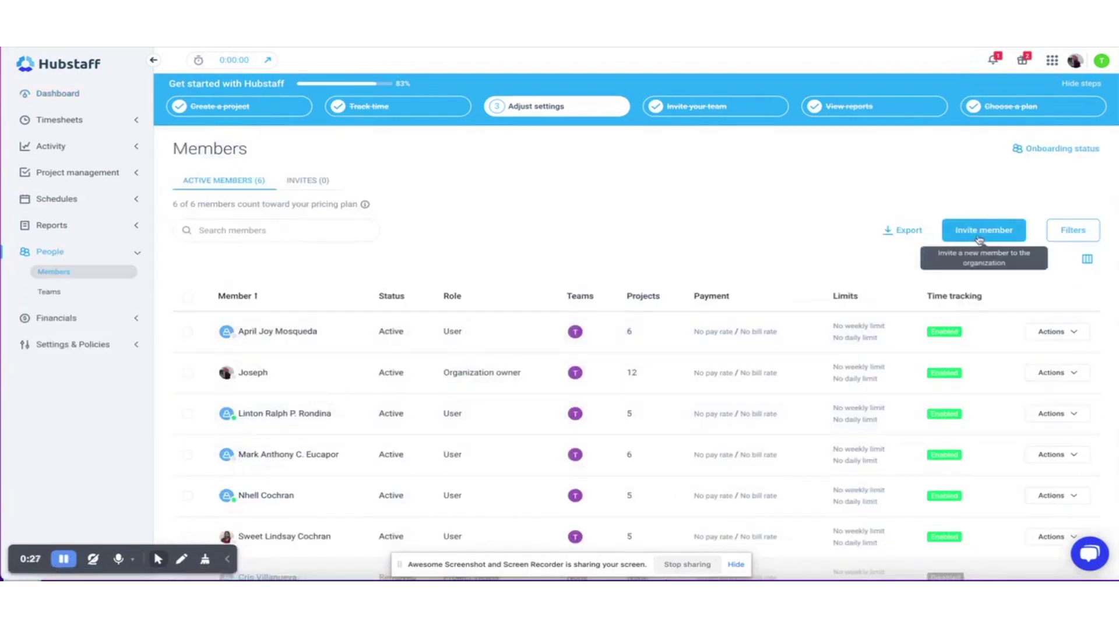
pyautogui.click(979, 240)
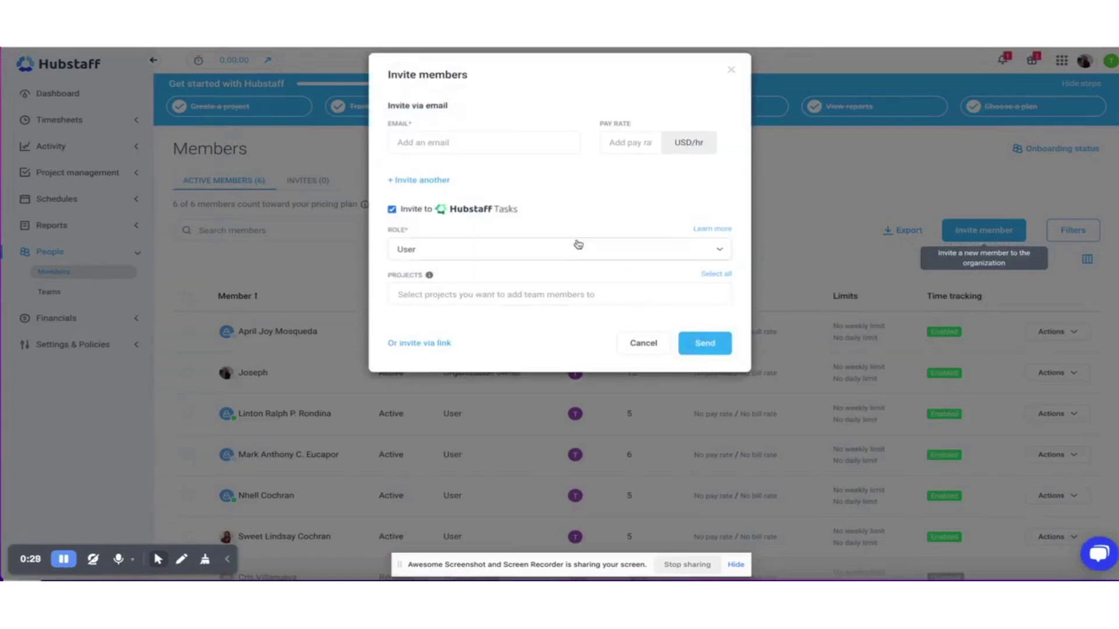
pyautogui.click(486, 141)
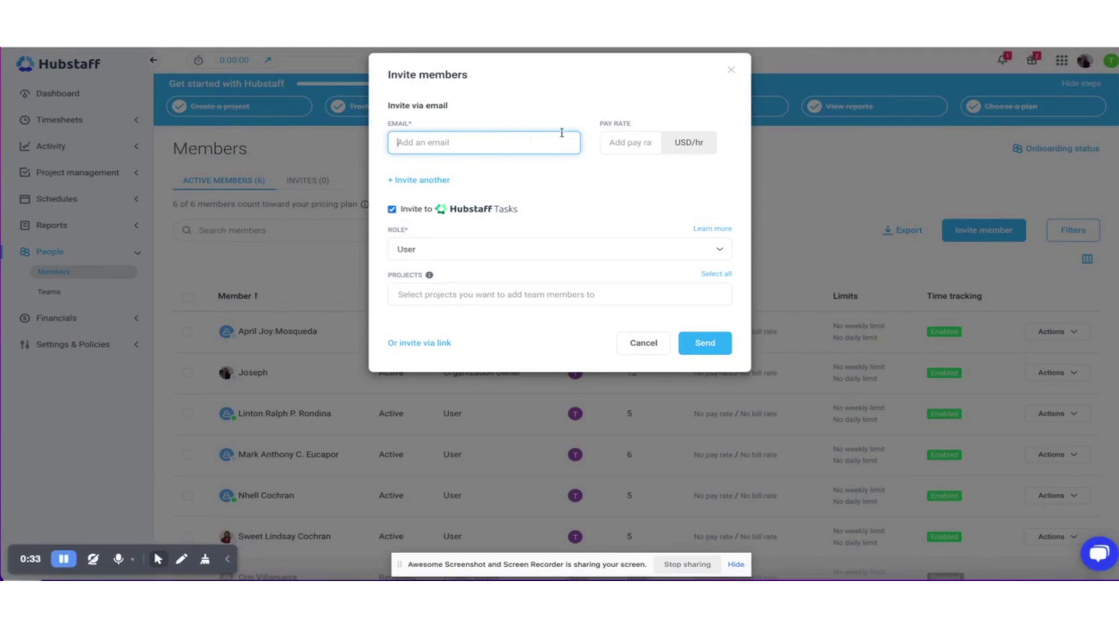
pyautogui.click(630, 140)
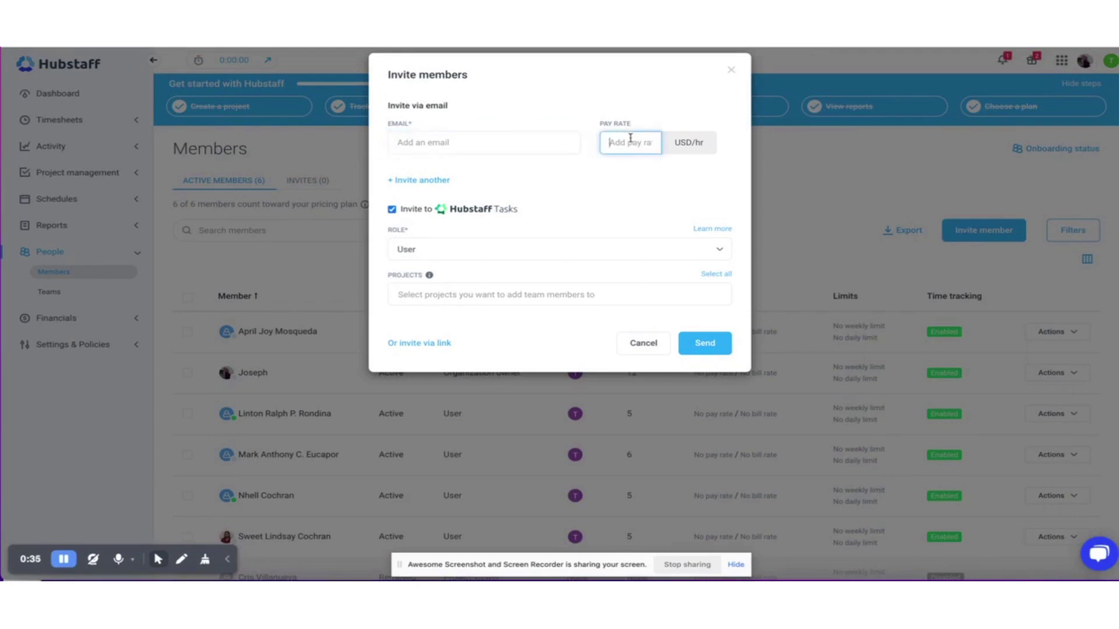
pyautogui.click(612, 178)
pyautogui.click(627, 143)
pyautogui.click(426, 344)
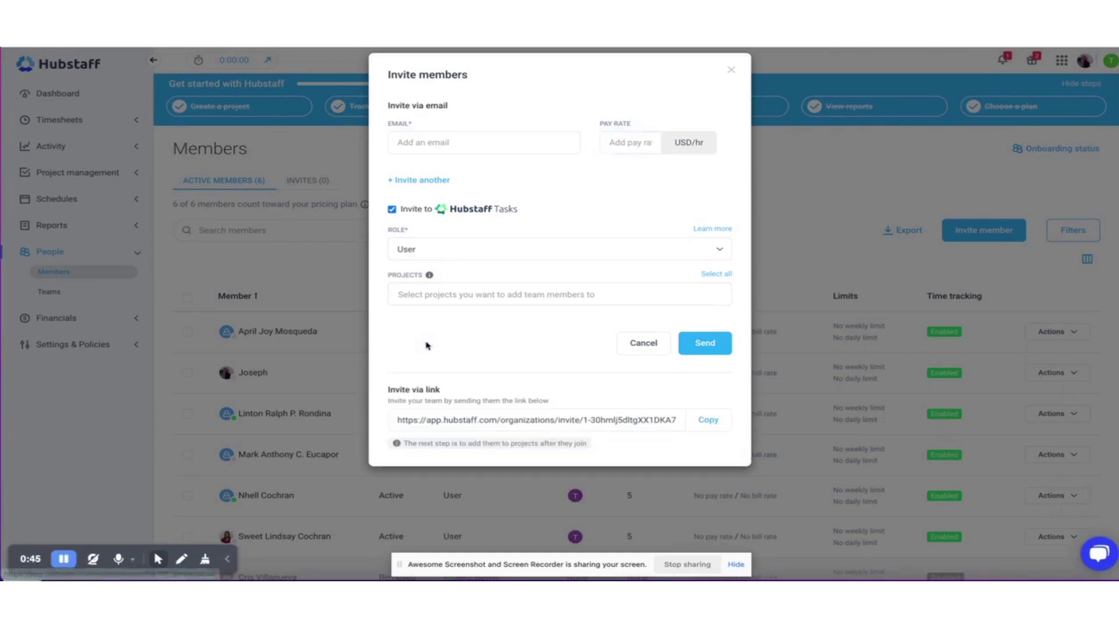
pyautogui.click(732, 71)
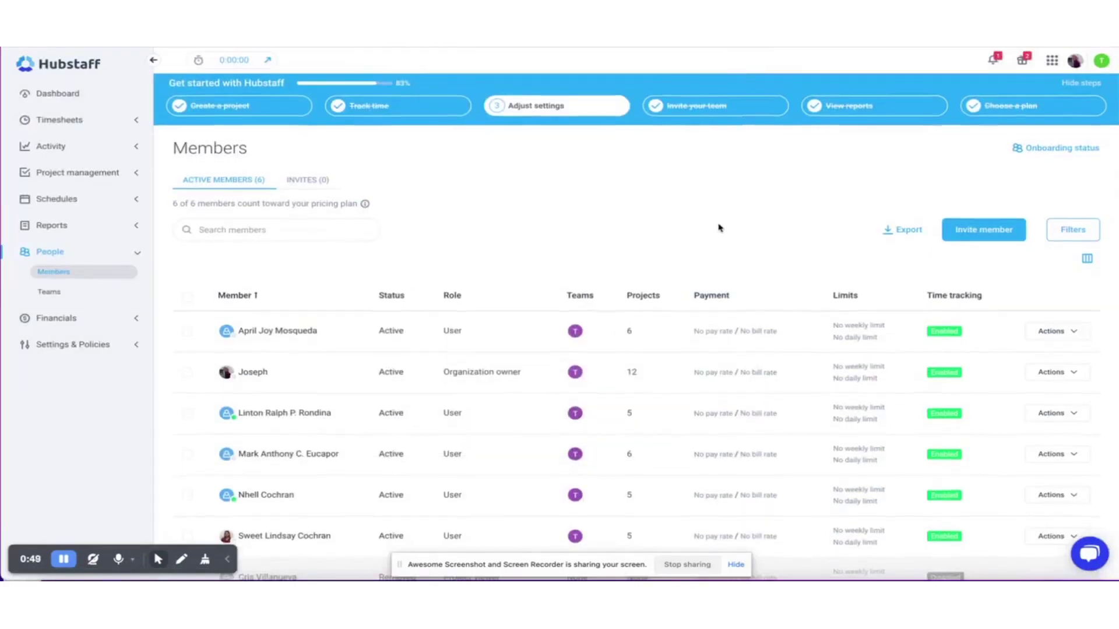
pyautogui.scroll(-3, 720, 227)
pyautogui.scroll(-7, 720, 227)
pyautogui.scroll(-8, 720, 227)
pyautogui.scroll(8, 721, 227)
pyautogui.scroll(8, 720, 227)
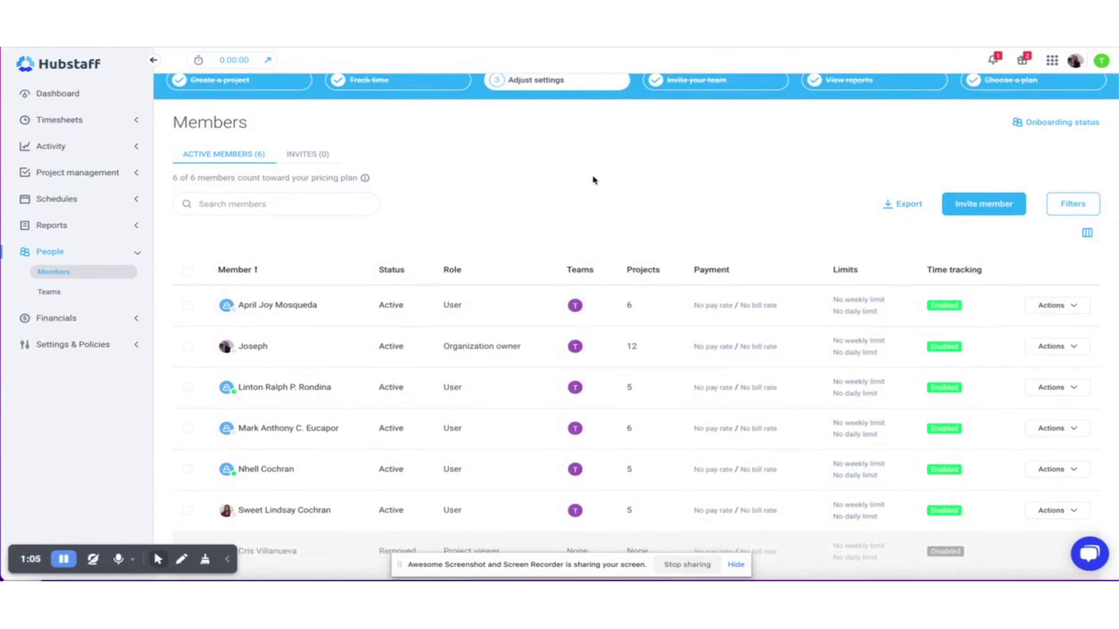
pyautogui.scroll(-6, 593, 180)
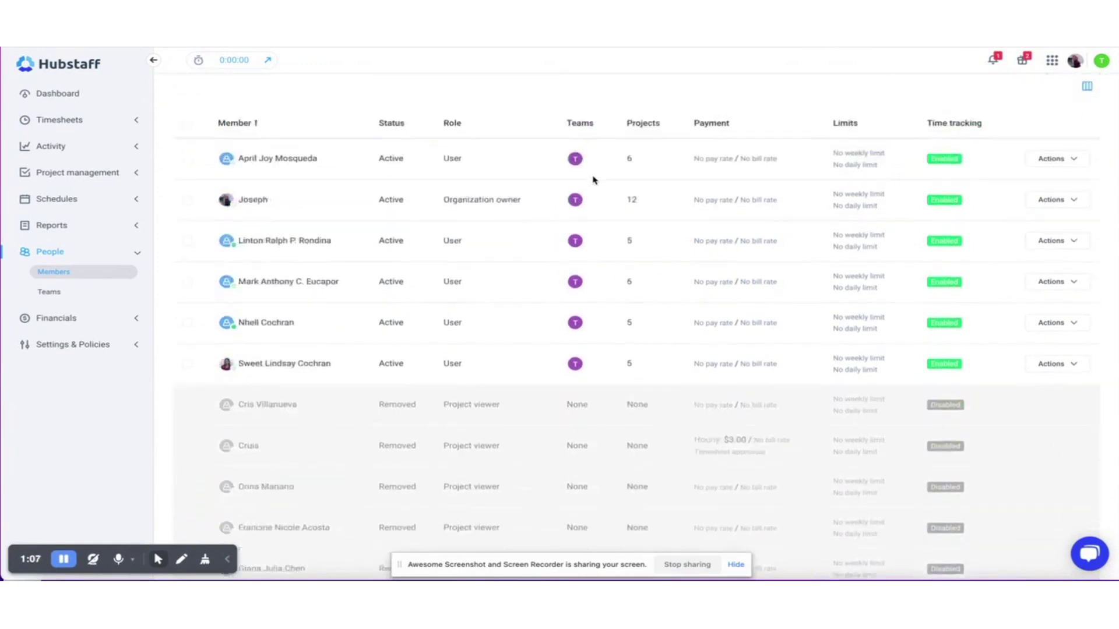
pyautogui.scroll(-3, 593, 180)
pyautogui.scroll(10, 594, 180)
pyautogui.scroll(4, 593, 180)
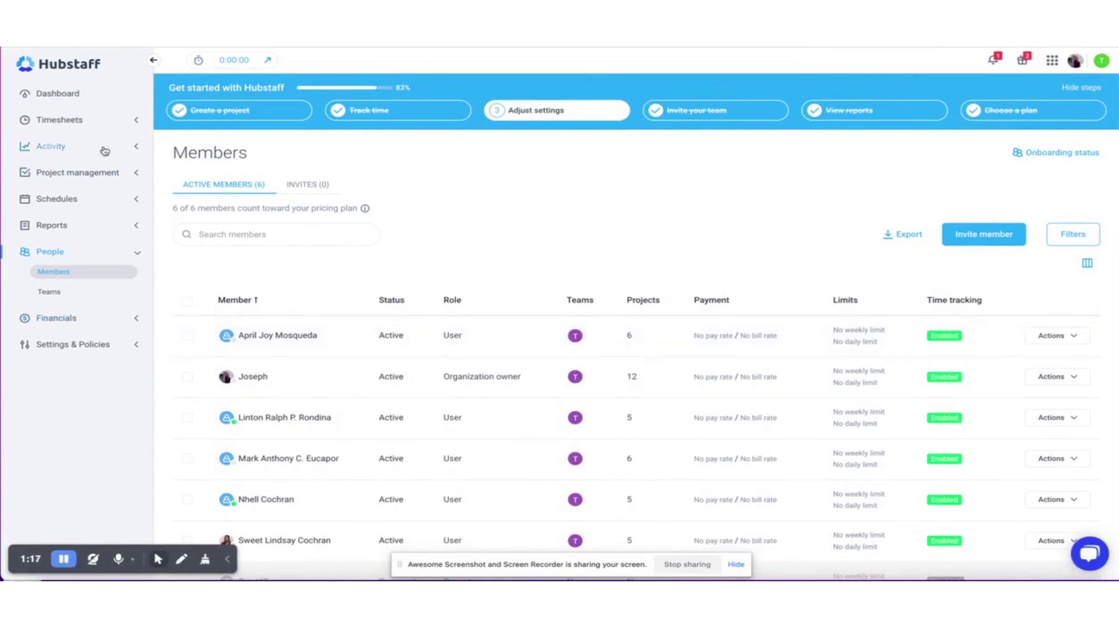
# - Show another member's weekly timesheet for Aug 8–14, 2022, totalling 19:21:41
pyautogui.click(48, 126)
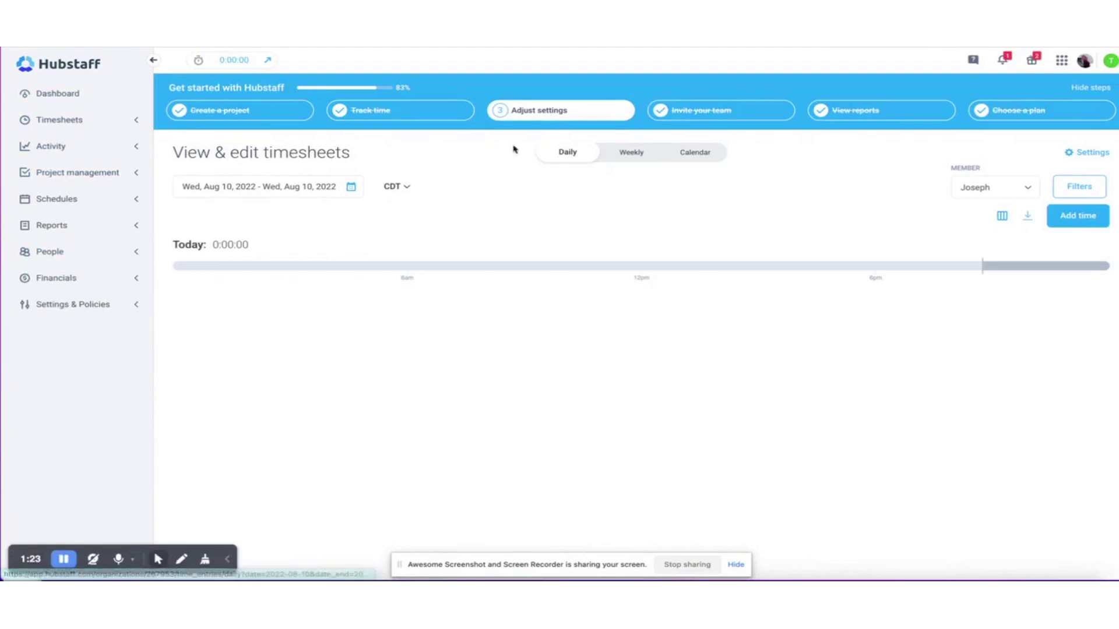
pyautogui.click(1016, 187)
pyautogui.scroll(-1, 982, 251)
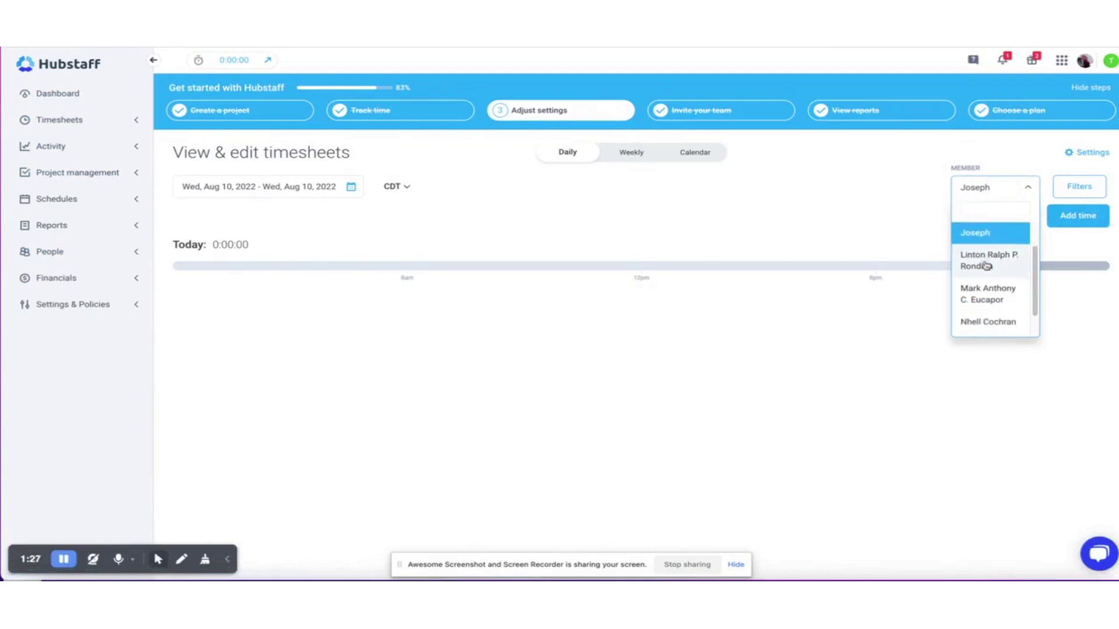
pyautogui.click(982, 327)
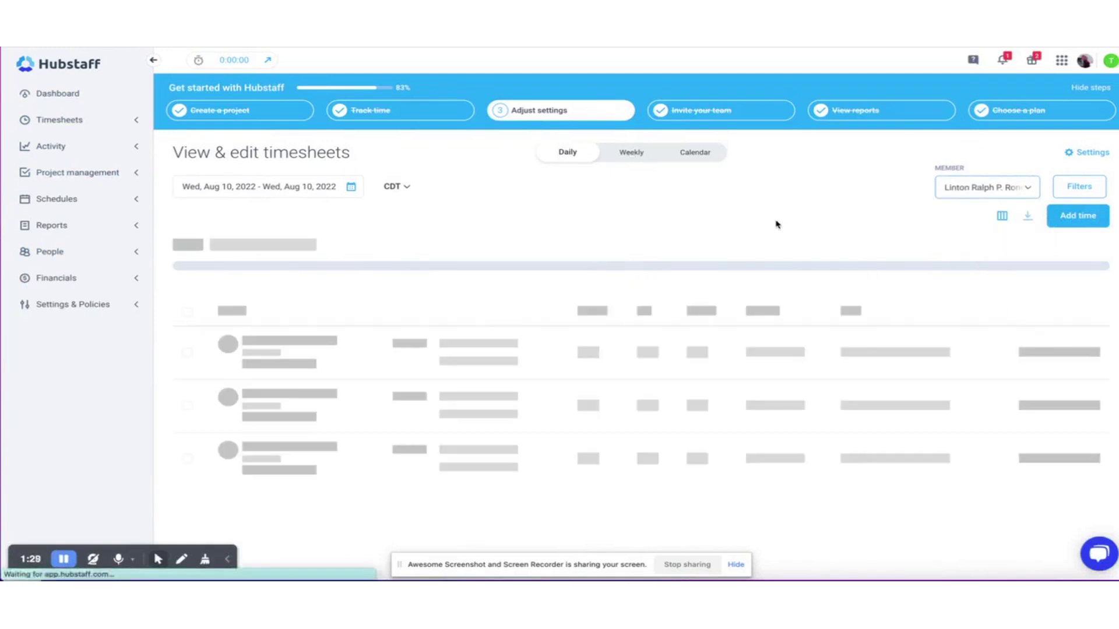
pyautogui.moveTo(488, 350)
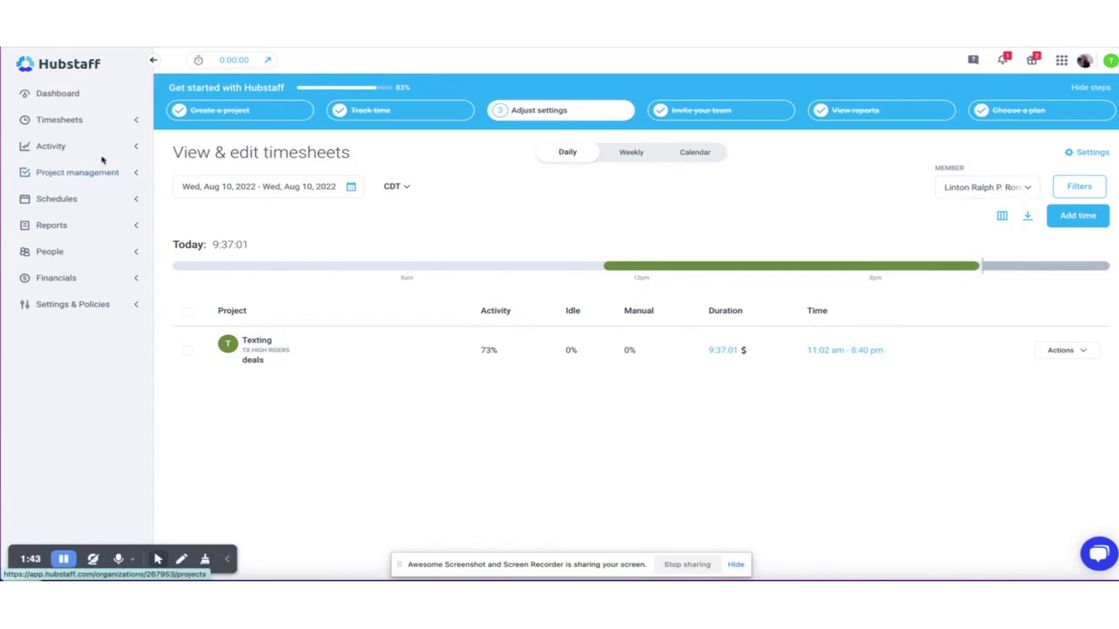
pyautogui.click(626, 151)
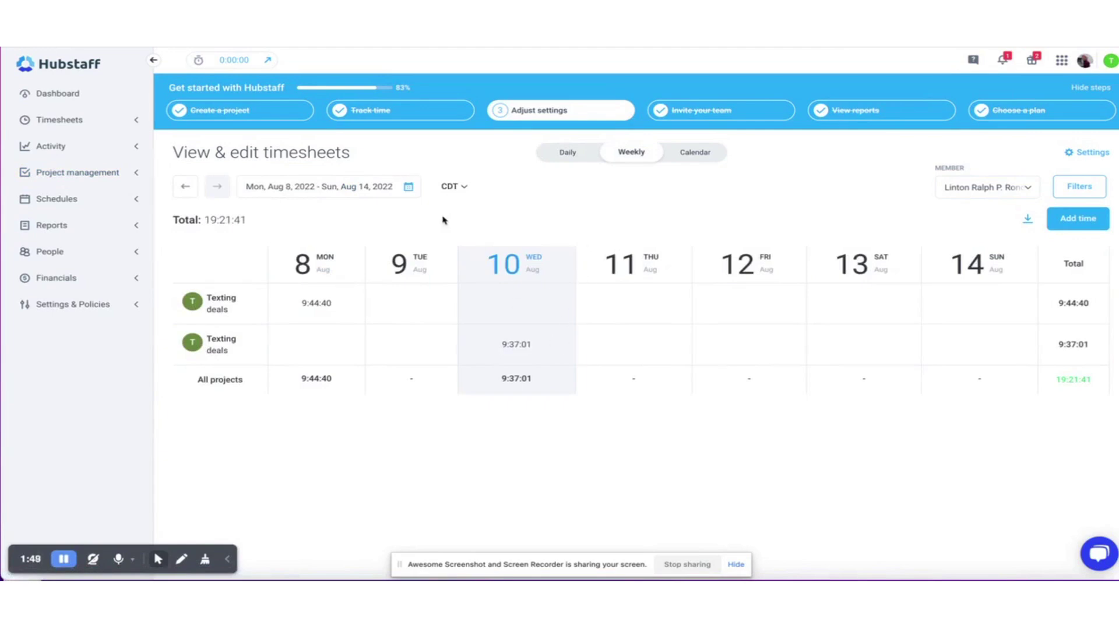
# - Open Activity › Screenshots for the other team member
pyautogui.click(59, 147)
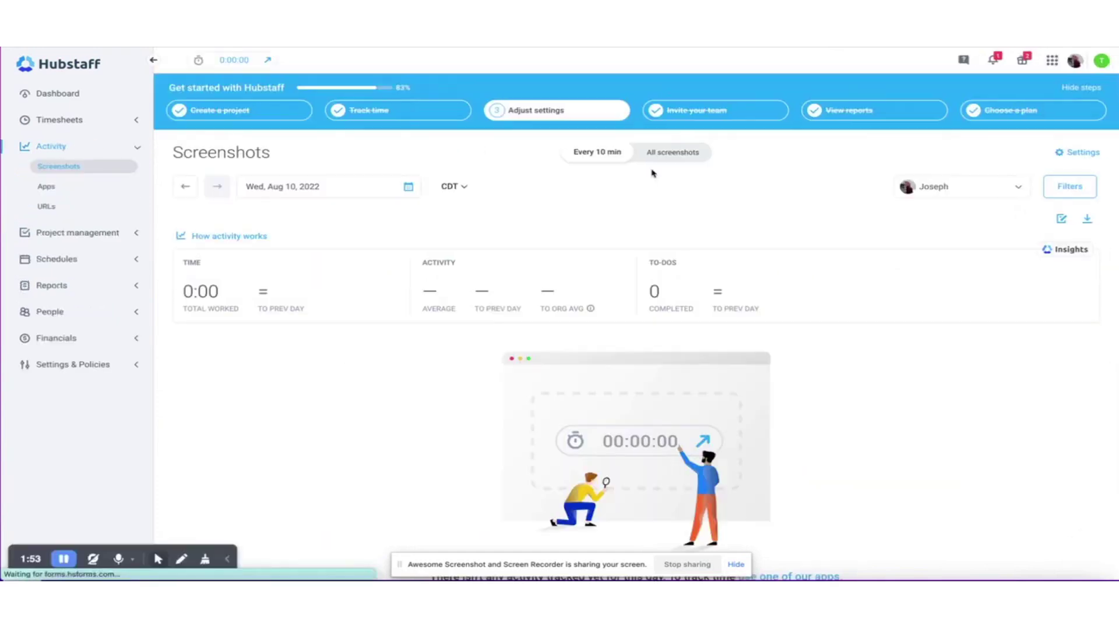
pyautogui.click(936, 186)
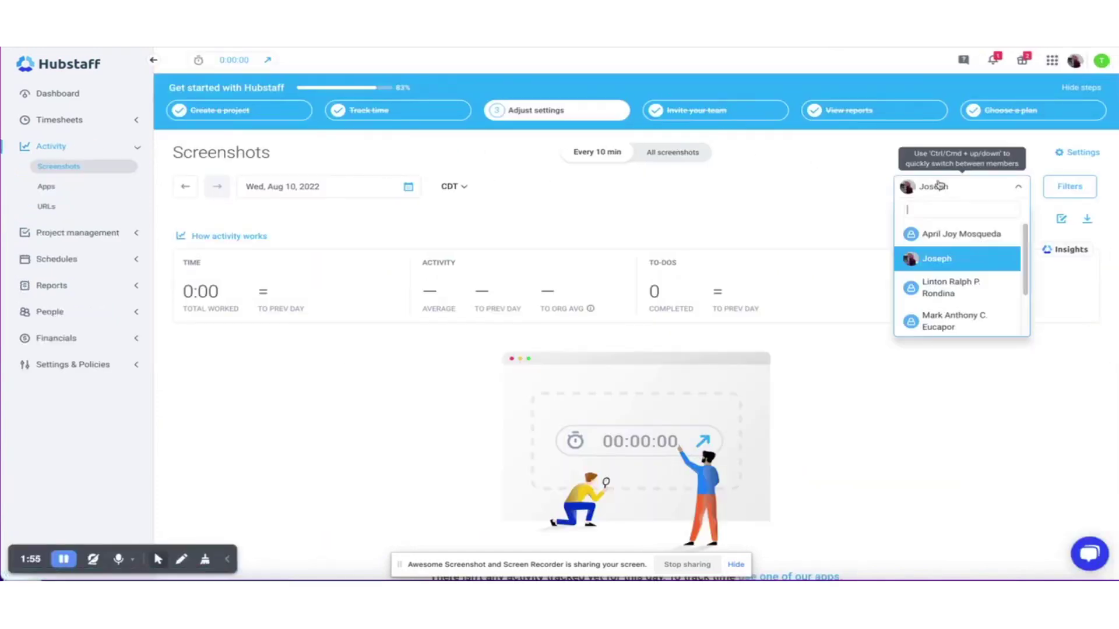
pyautogui.click(938, 289)
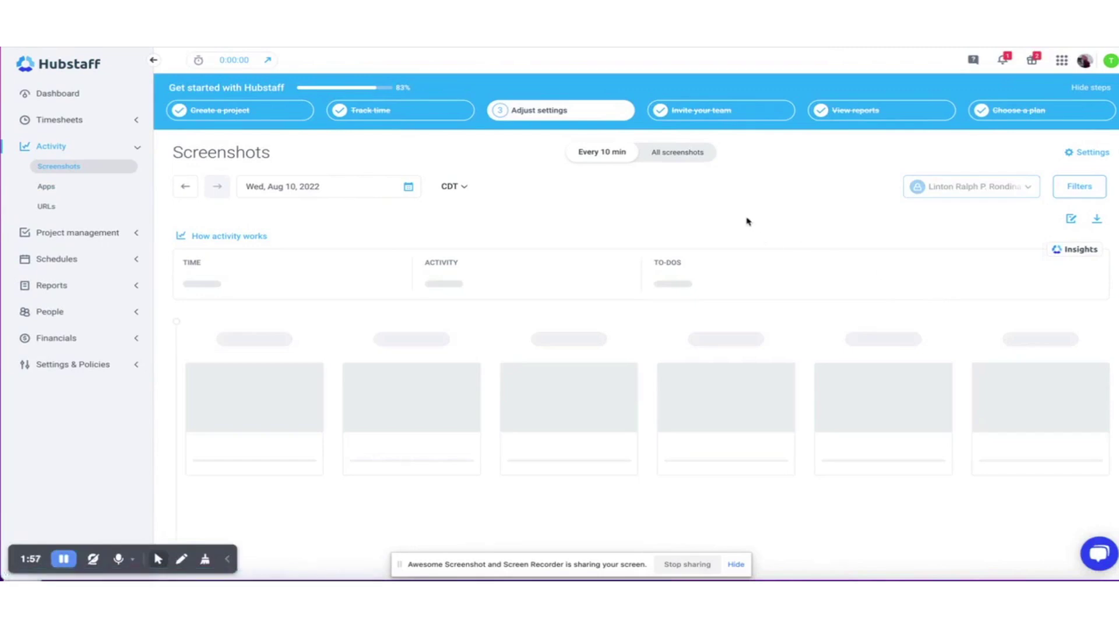
pyautogui.scroll(-2, 714, 367)
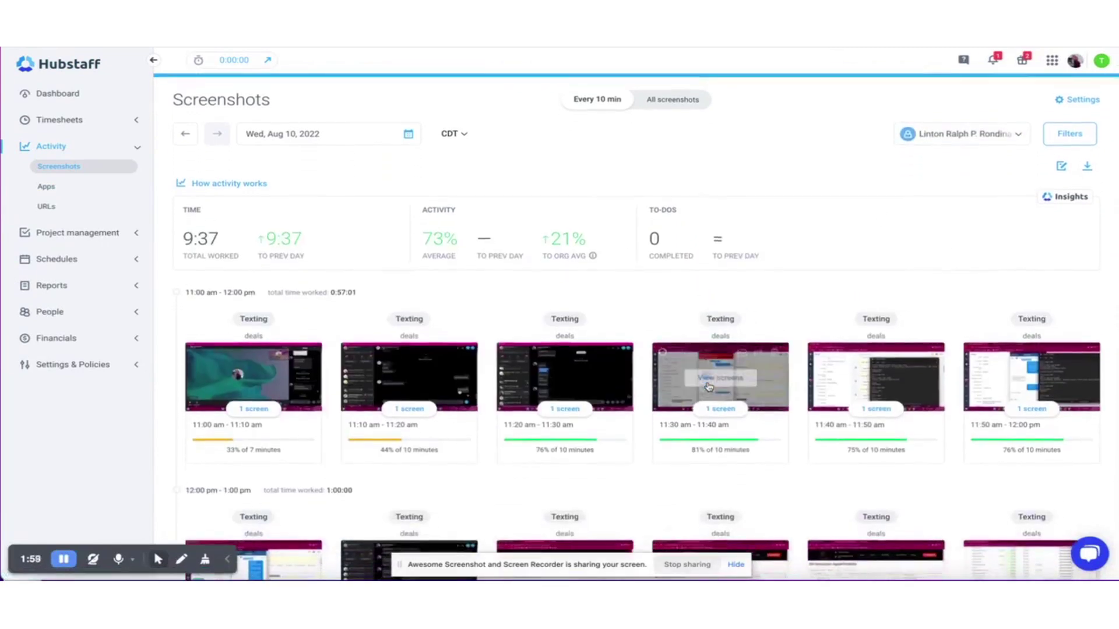
pyautogui.scroll(2, 709, 386)
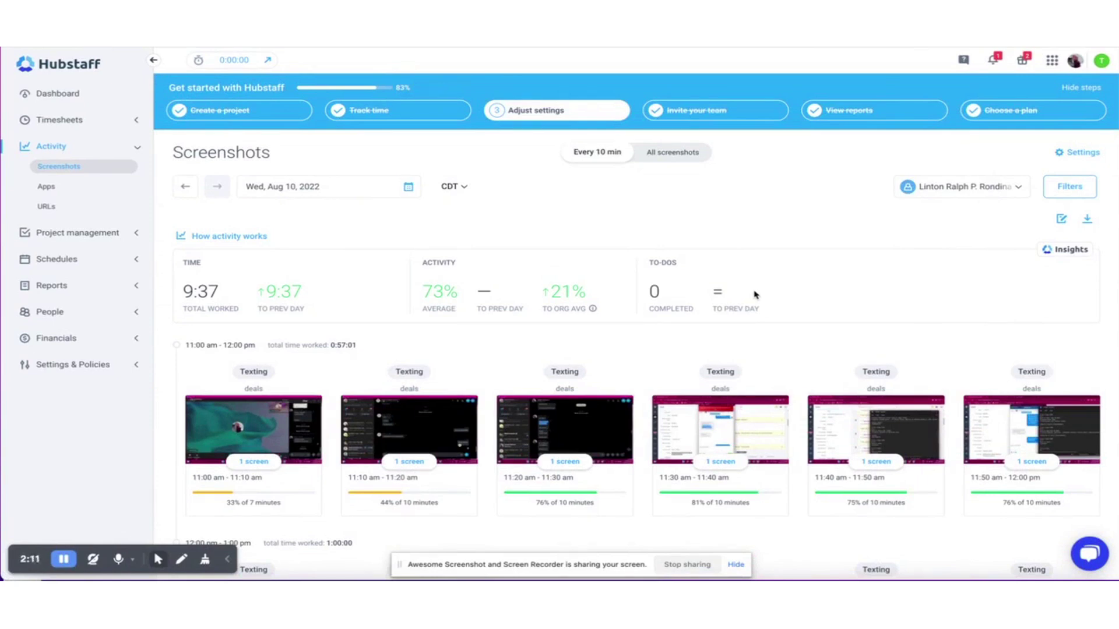
# - Highlight the 73% average activity figure and review the screenshot cards
pyautogui.doubleClick(448, 294)
pyautogui.moveTo(449, 294); pyautogui.dragTo(424, 294)
pyautogui.click(425, 293)
pyautogui.moveTo(425, 294); pyautogui.dragTo(458, 297)
pyautogui.click(459, 298)
pyautogui.scroll(-3, 458, 297)
pyautogui.scroll(3, 459, 297)
# - Pass through App activity and Schedules, then expand Reports and People to reach Members
pyautogui.click(48, 189)
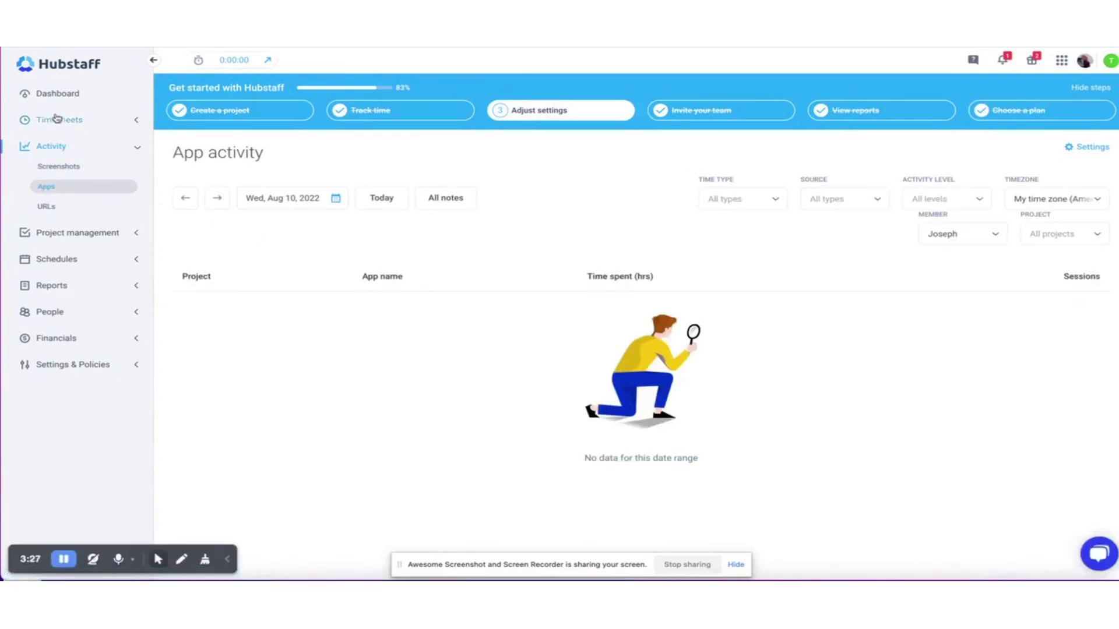
pyautogui.click(57, 260)
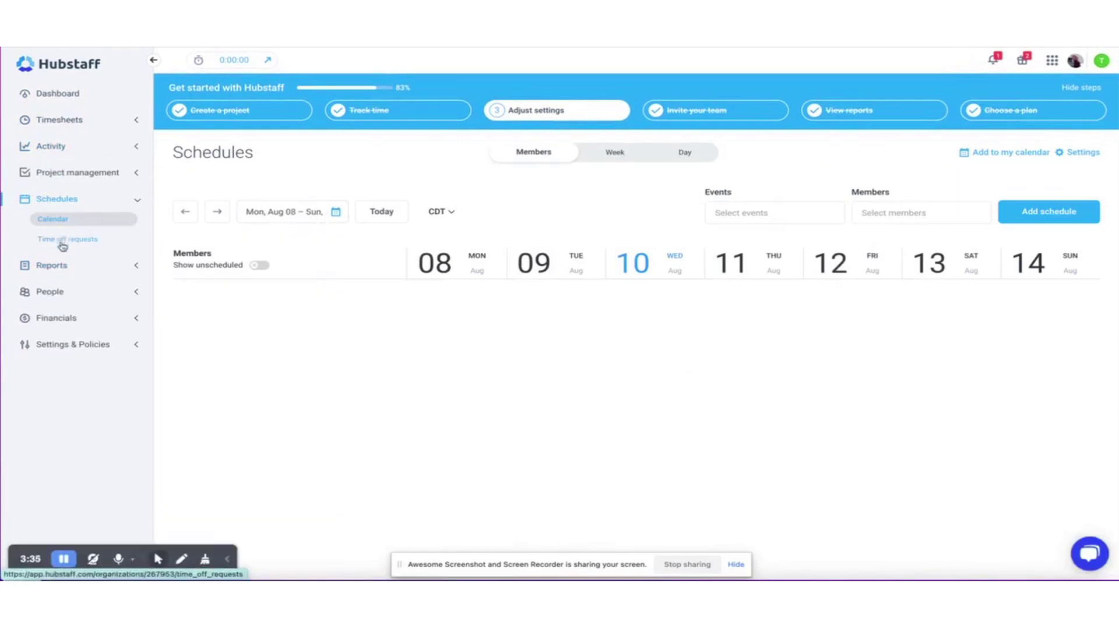
pyautogui.click(143, 268)
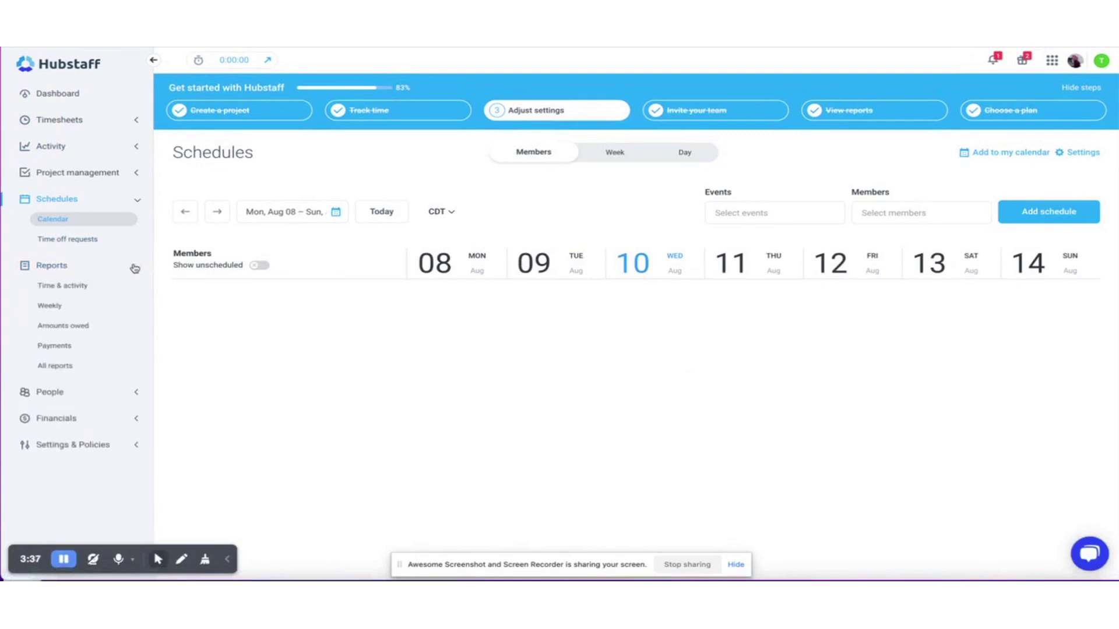
pyautogui.click(136, 394)
pyautogui.click(69, 413)
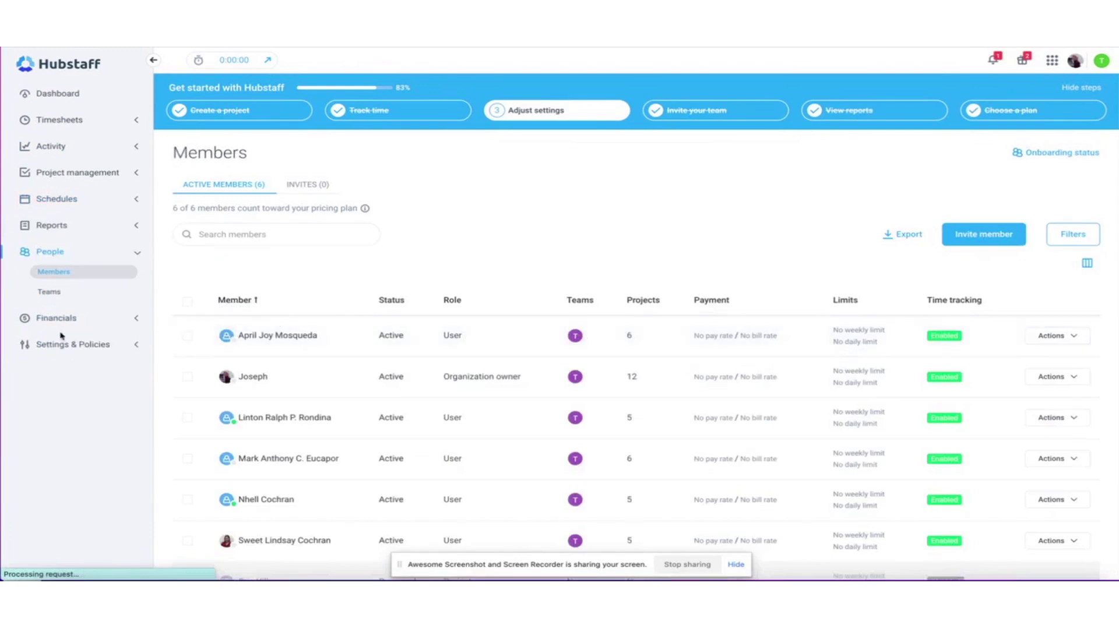
# - Open Financials › Payroll and dismiss the automatic payroll introduction with 'Got it!'
pyautogui.click(70, 324)
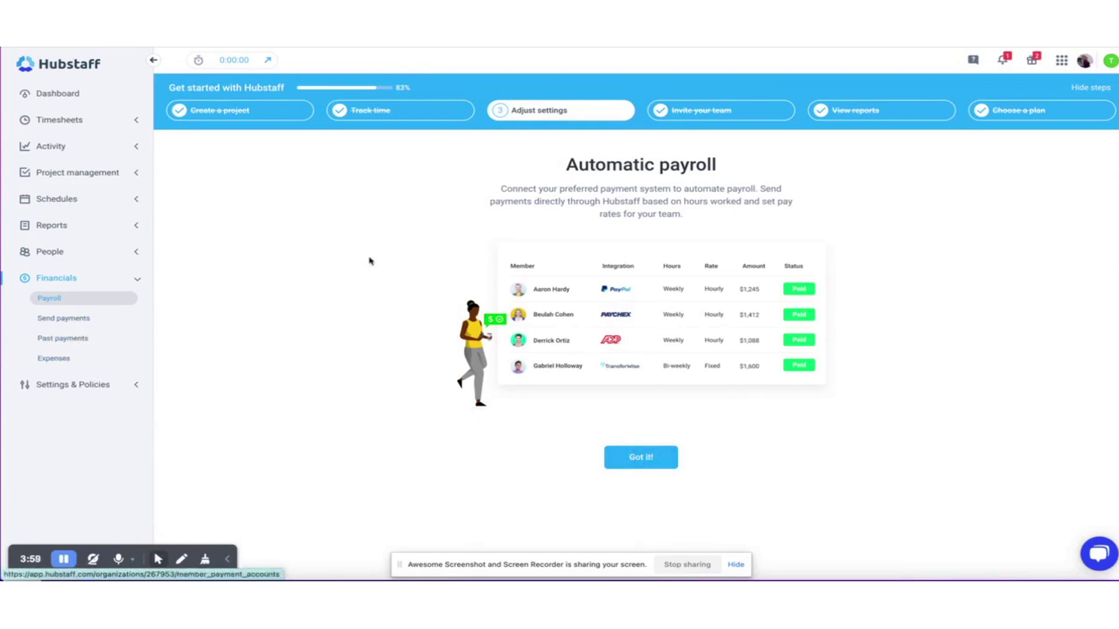
pyautogui.click(641, 460)
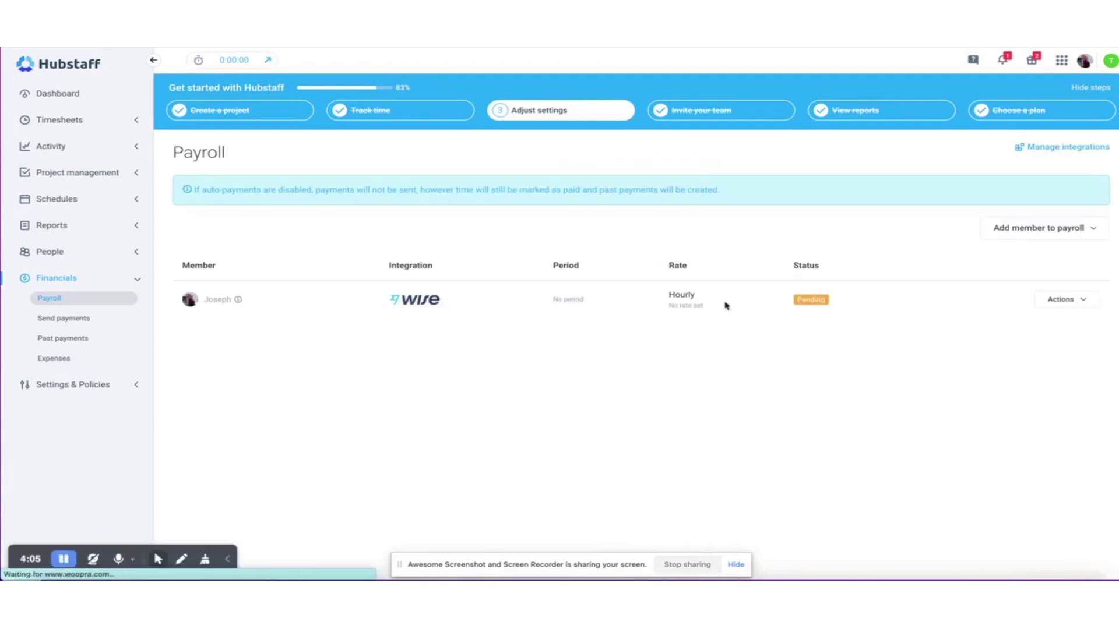
pyautogui.click(1057, 300)
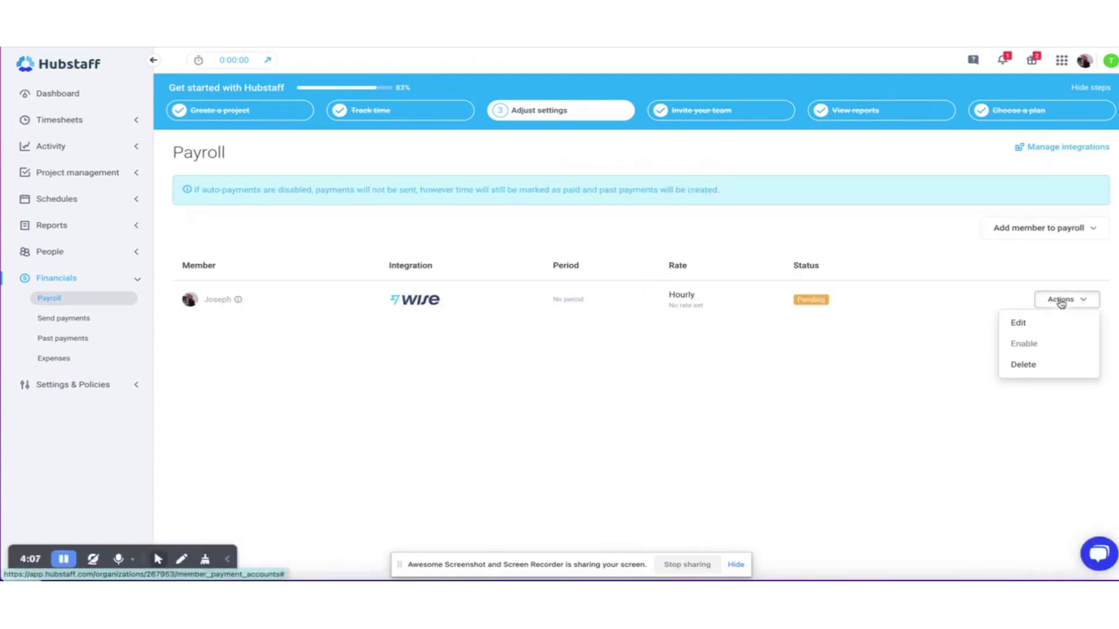
pyautogui.click(1030, 322)
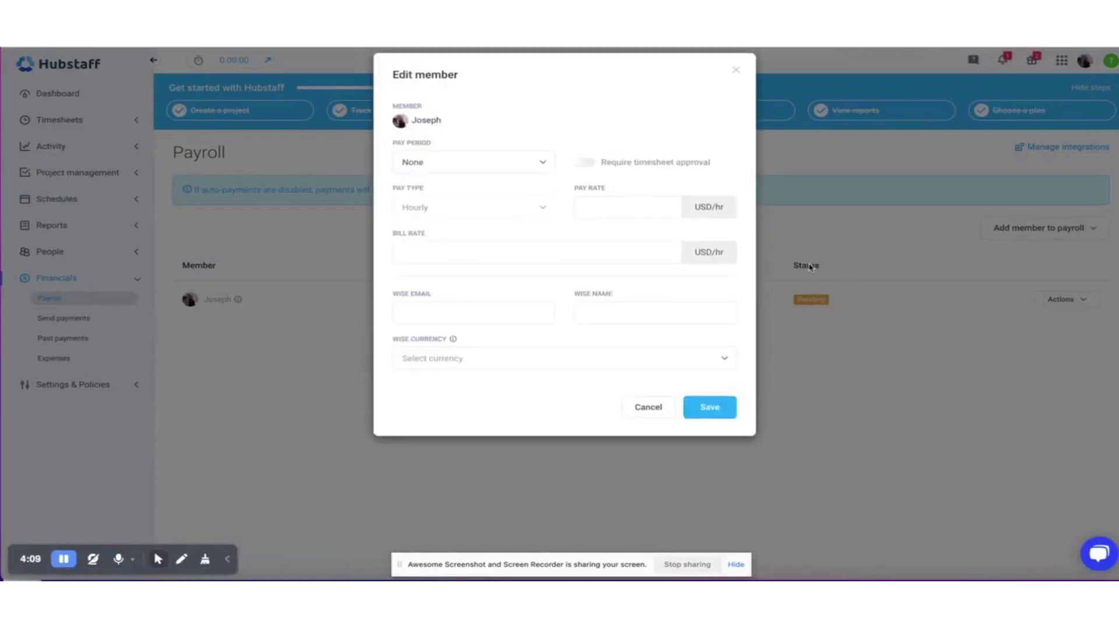
pyautogui.click(473, 167)
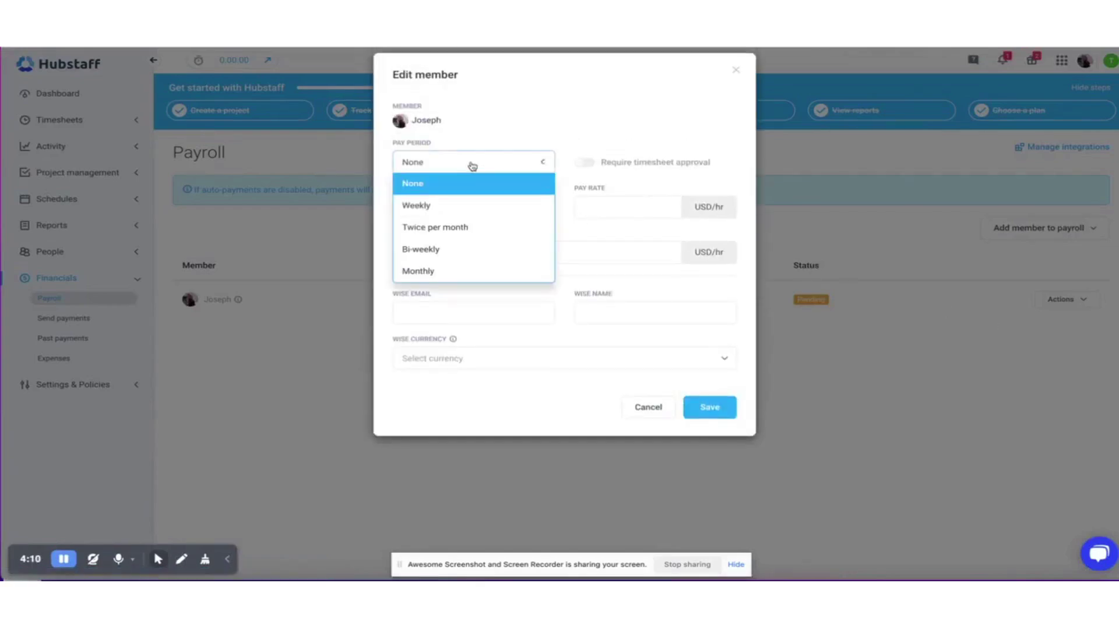
pyautogui.click(457, 210)
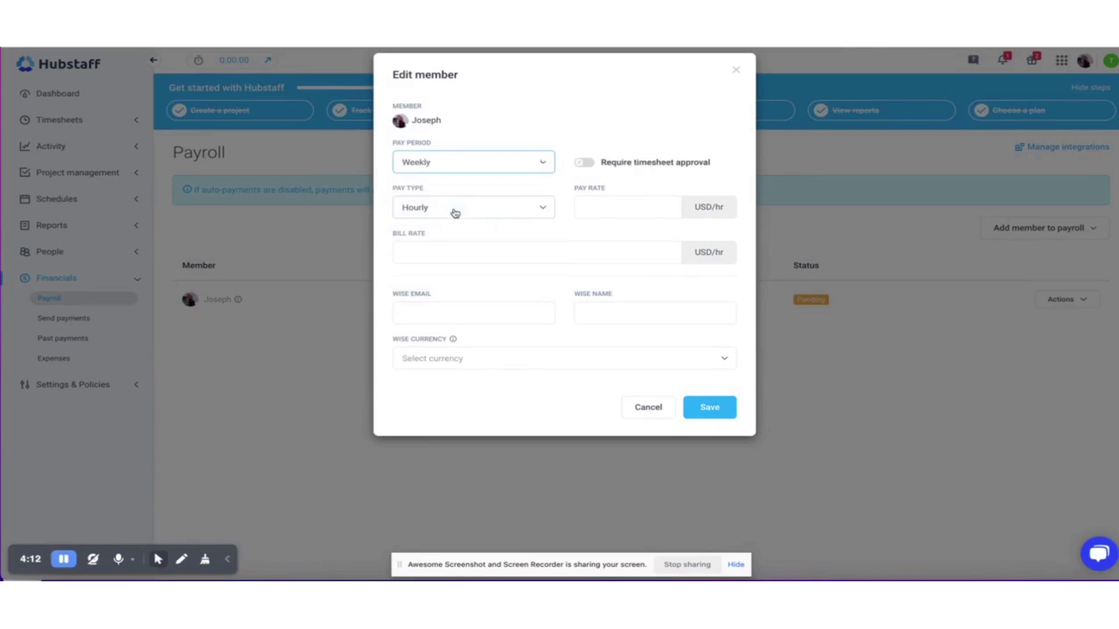
pyautogui.click(585, 163)
pyautogui.click(585, 165)
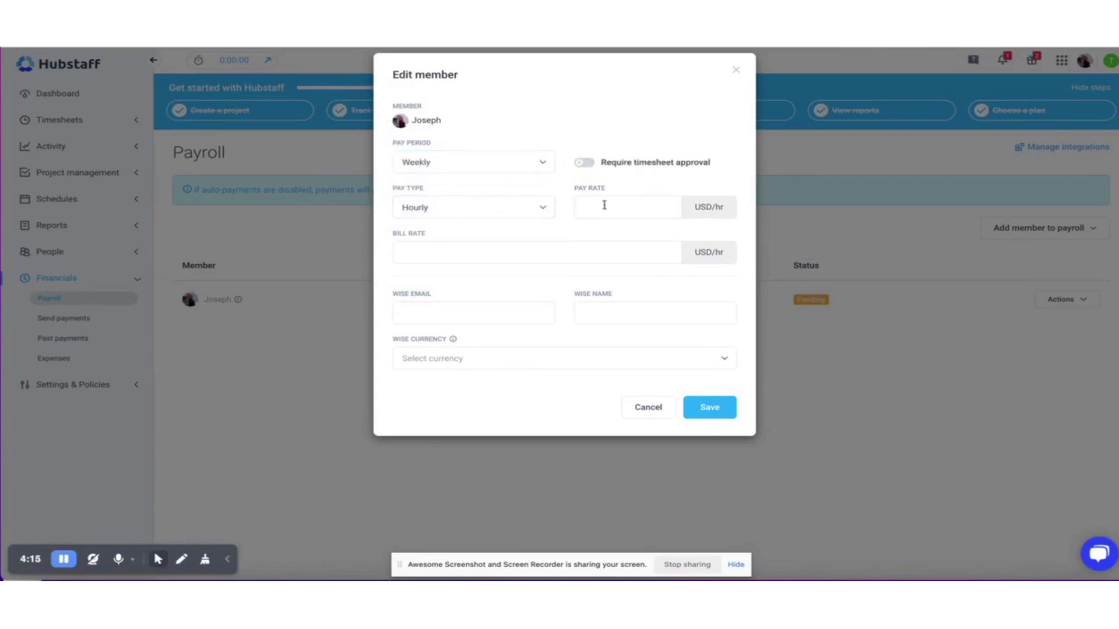
pyautogui.click(483, 313)
pyautogui.click(612, 303)
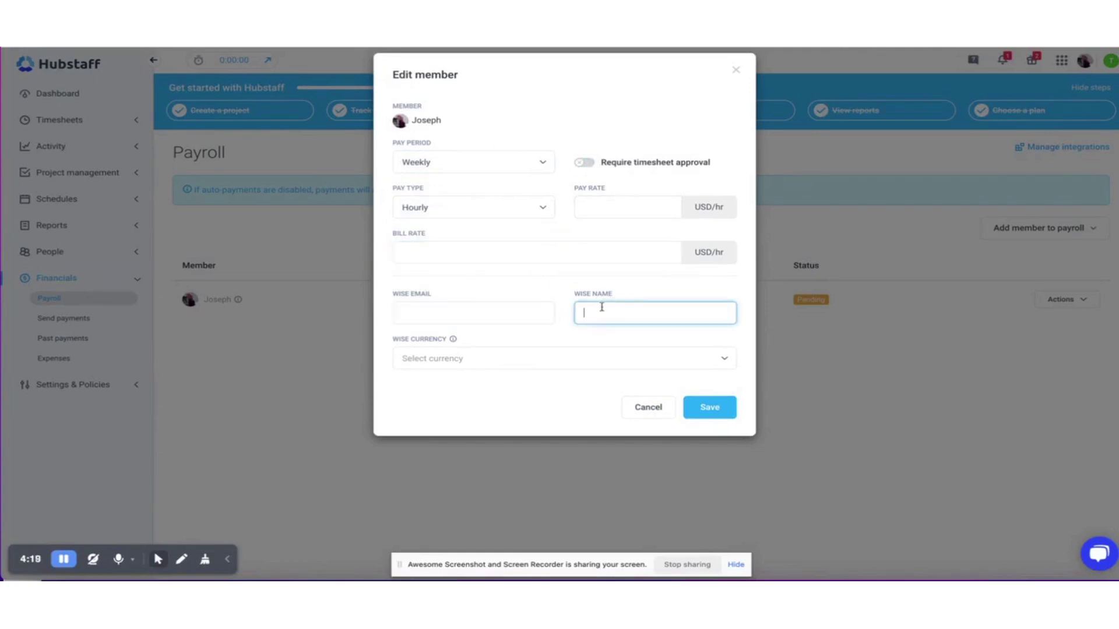
pyautogui.click(509, 358)
pyautogui.click(509, 359)
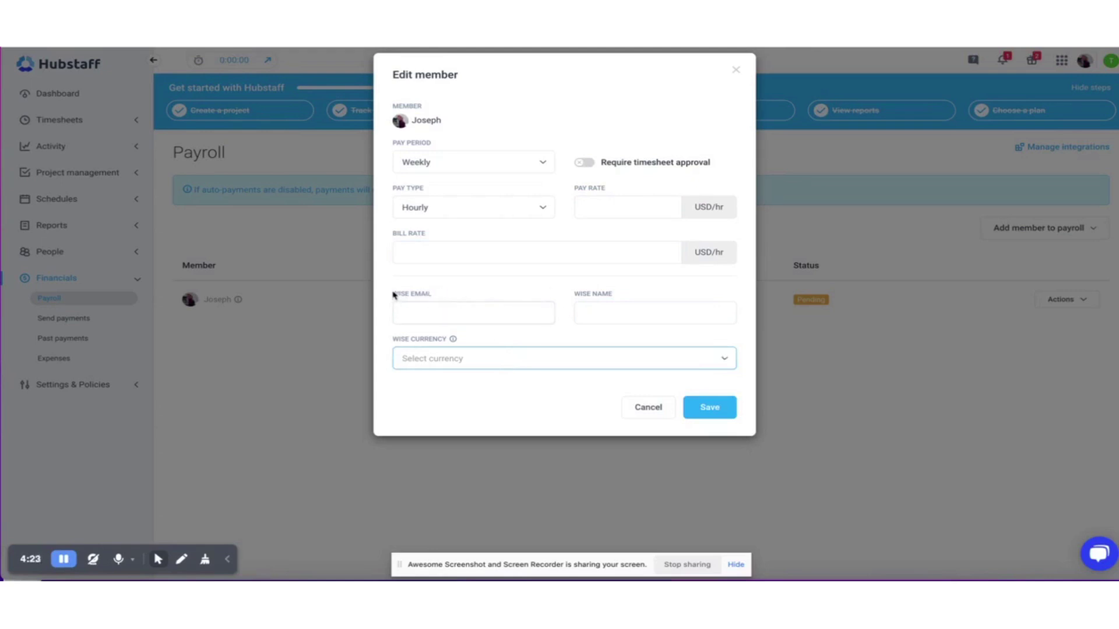
pyautogui.moveTo(394, 295); pyautogui.dragTo(447, 296)
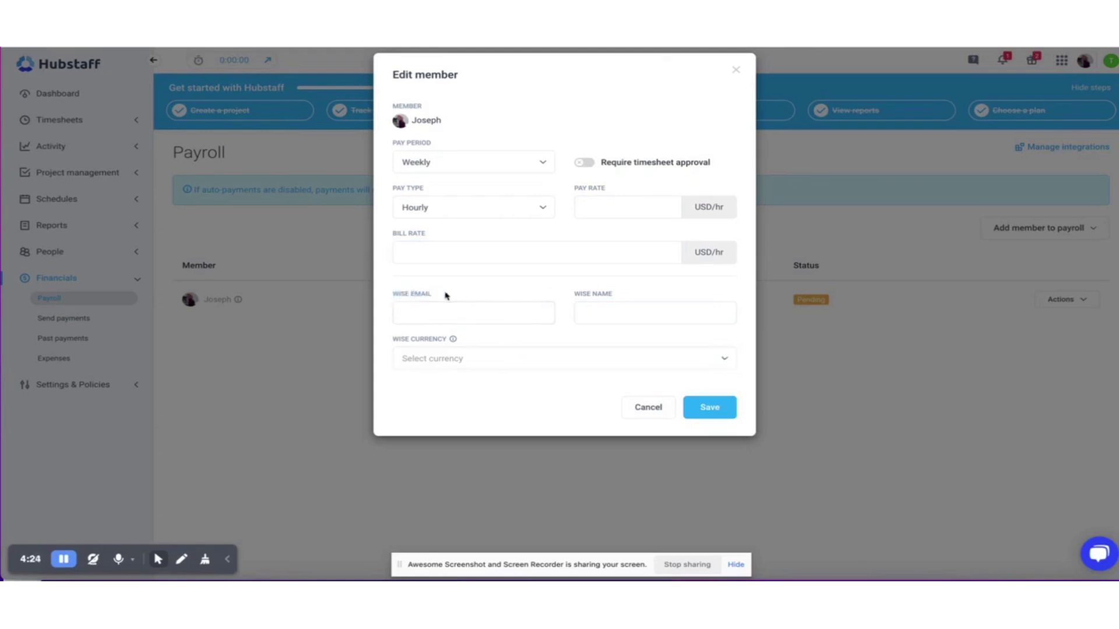
pyautogui.click(735, 70)
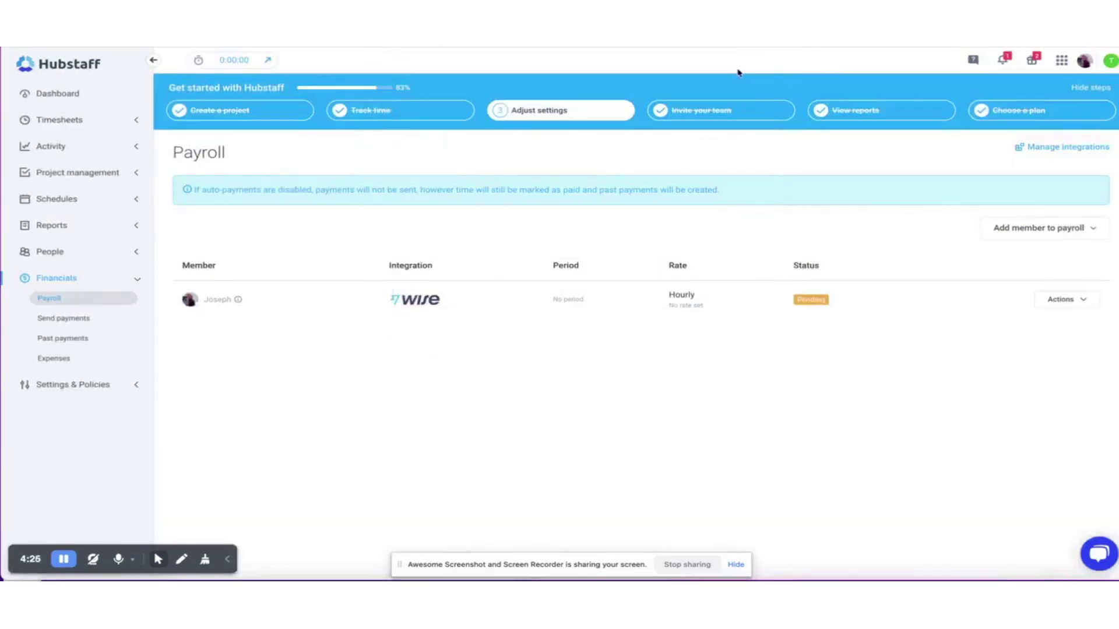
# - Browse the General, Features, Integrations and Billing settings, then show the Hubstaff product switcher
pyautogui.click(76, 388)
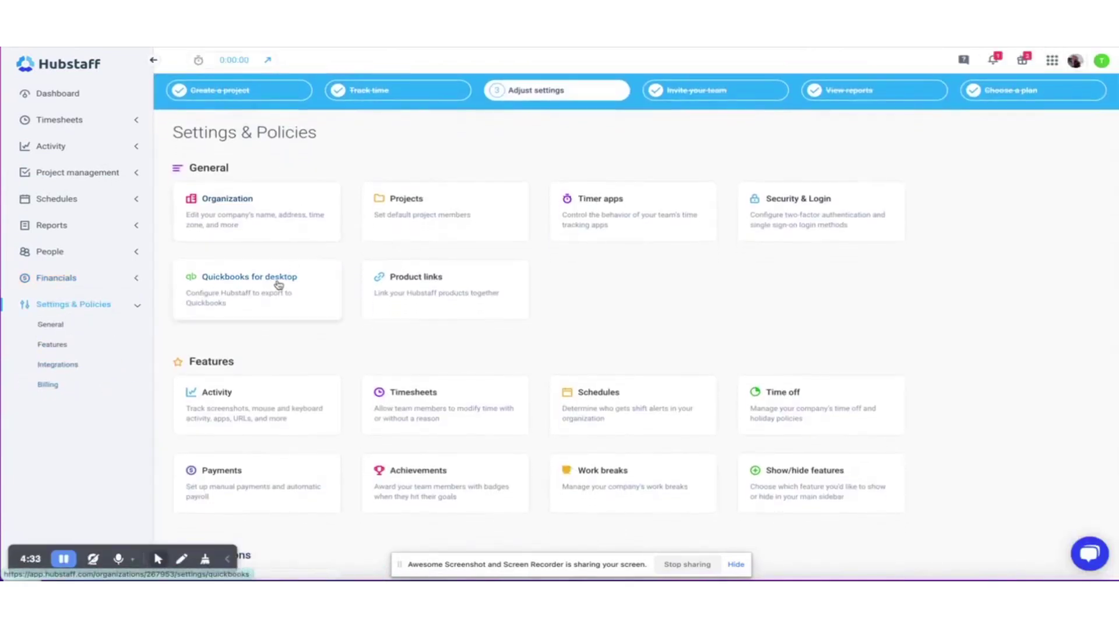
pyautogui.scroll(-2, 372, 303)
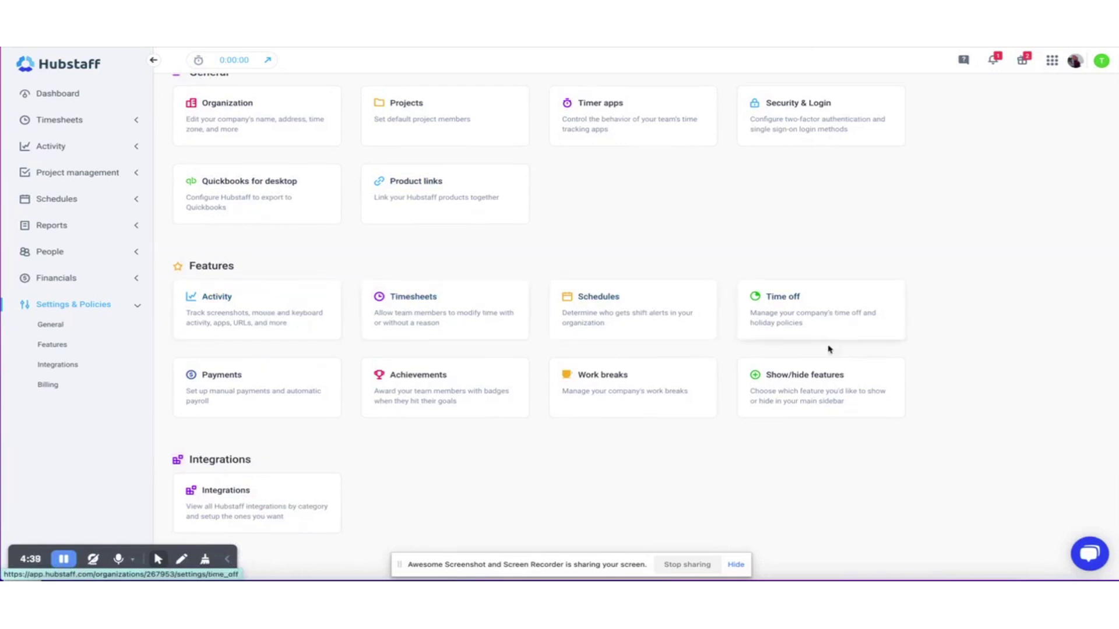
pyautogui.scroll(-3, 613, 418)
pyautogui.scroll(6, 613, 418)
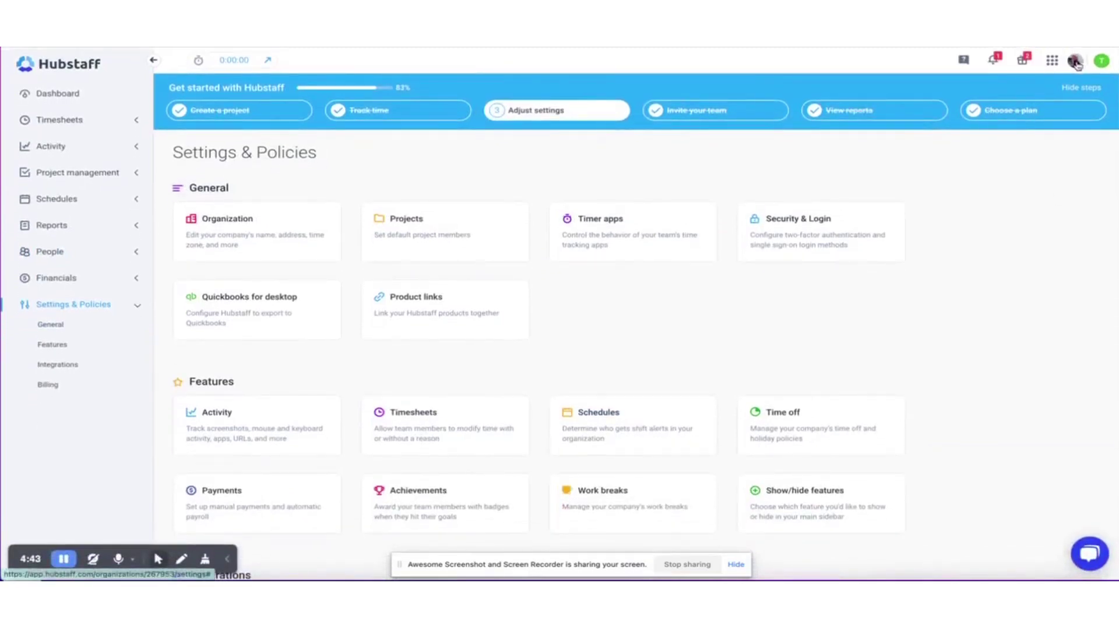
pyautogui.click(1052, 60)
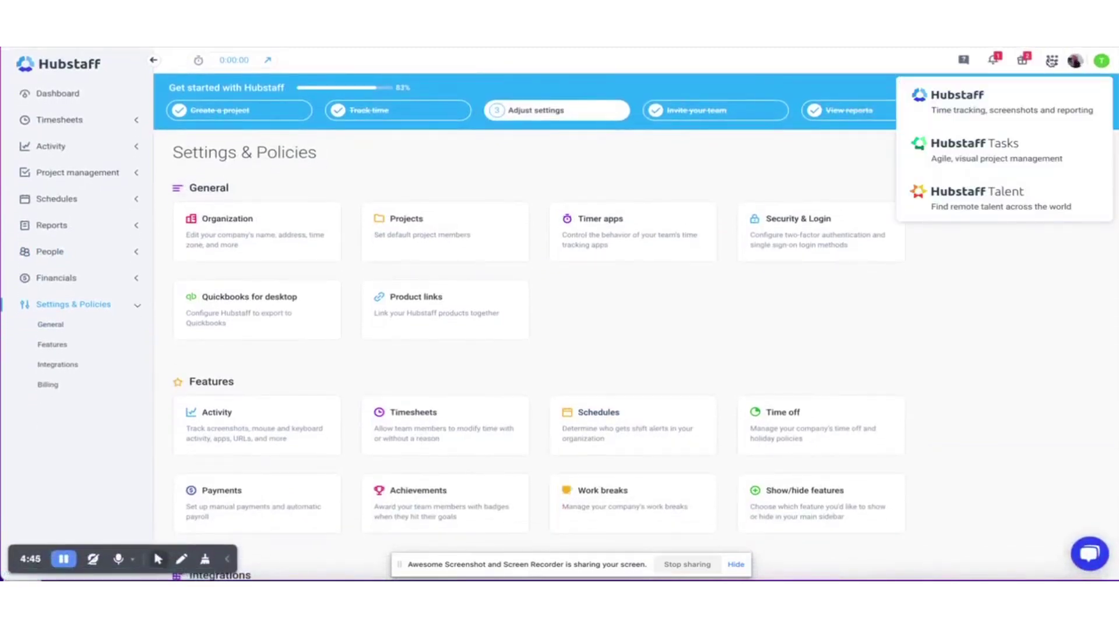
# - Switch to Hubstaff Tasks and open its six active projects, closing the welcome message and survey
pyautogui.click(990, 147)
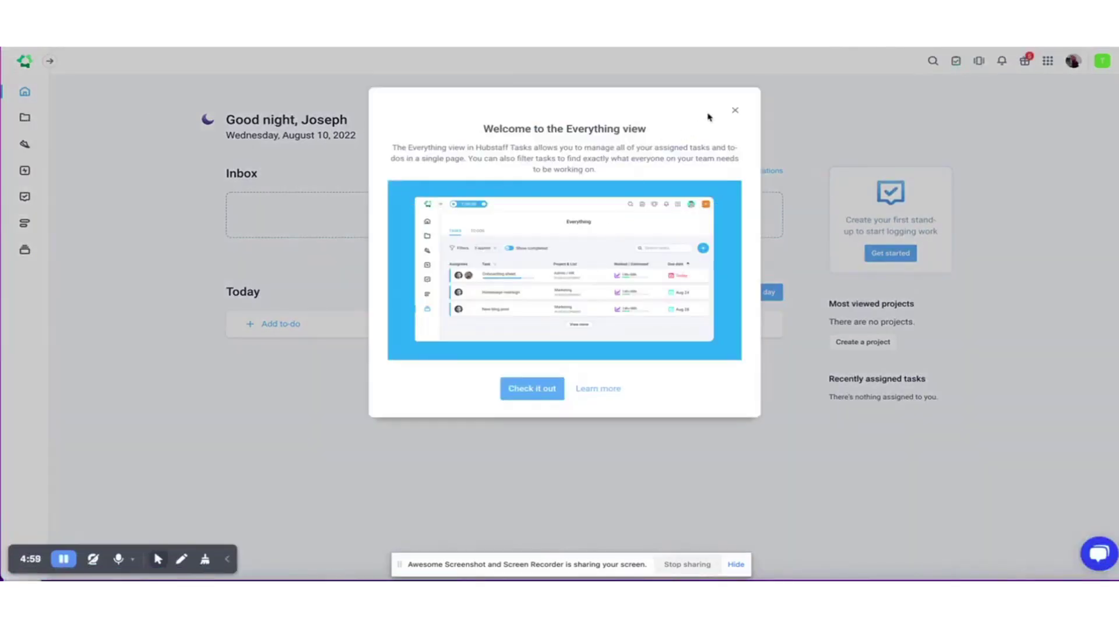
pyautogui.click(738, 112)
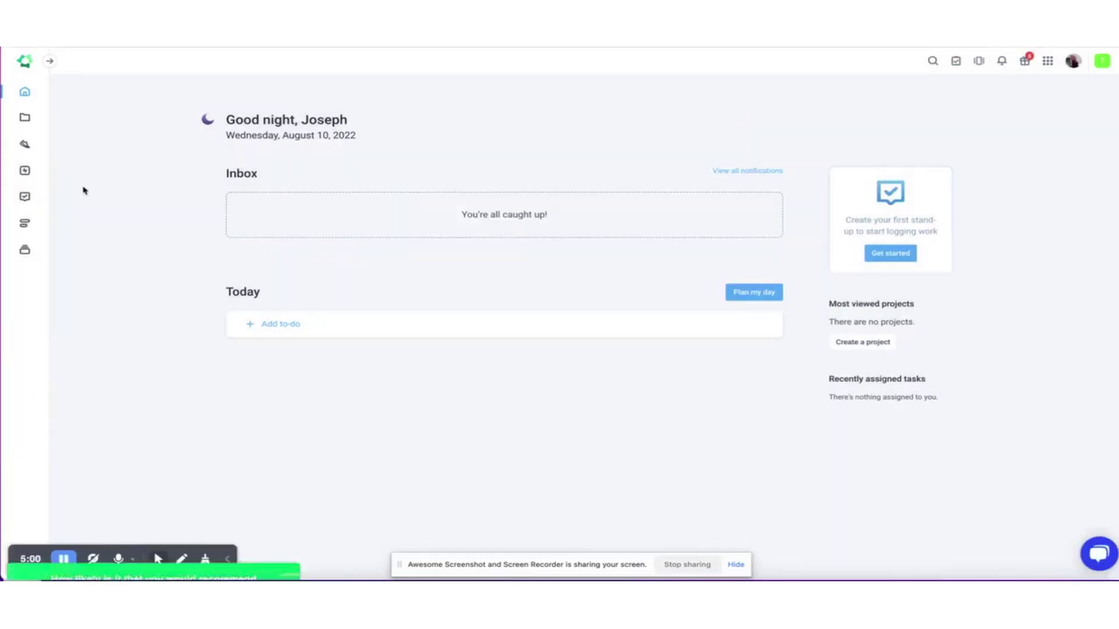
pyautogui.click(25, 118)
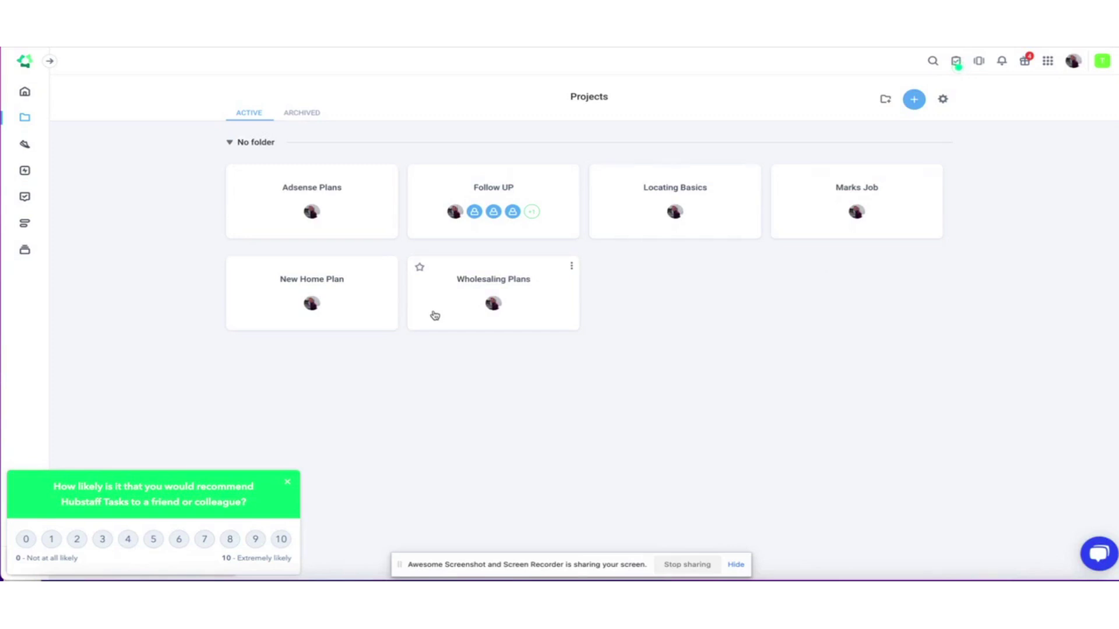
pyautogui.click(286, 484)
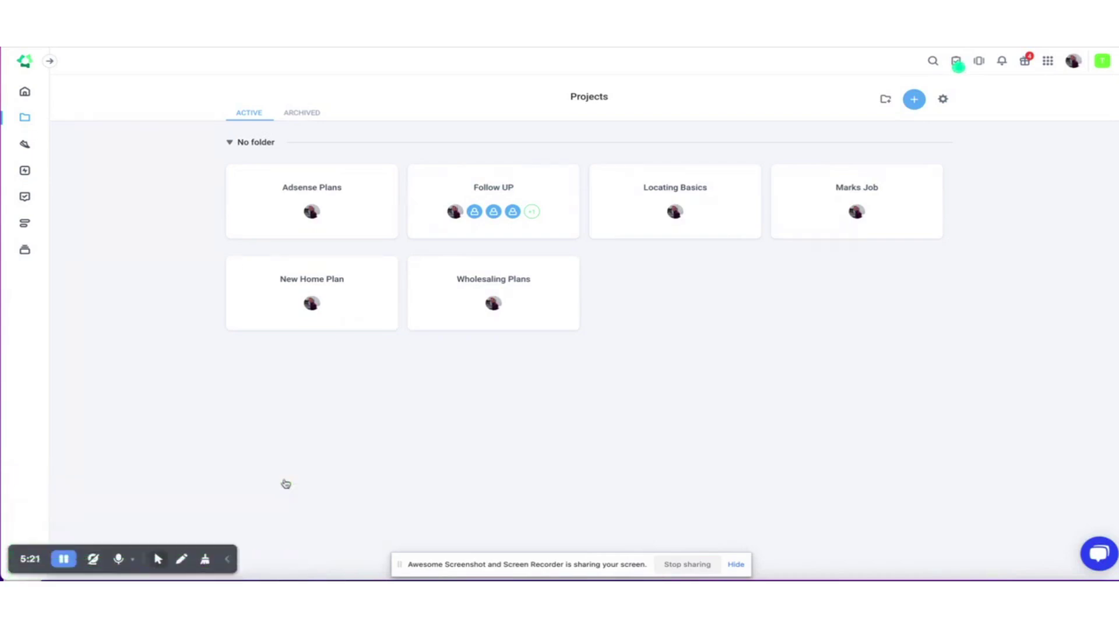